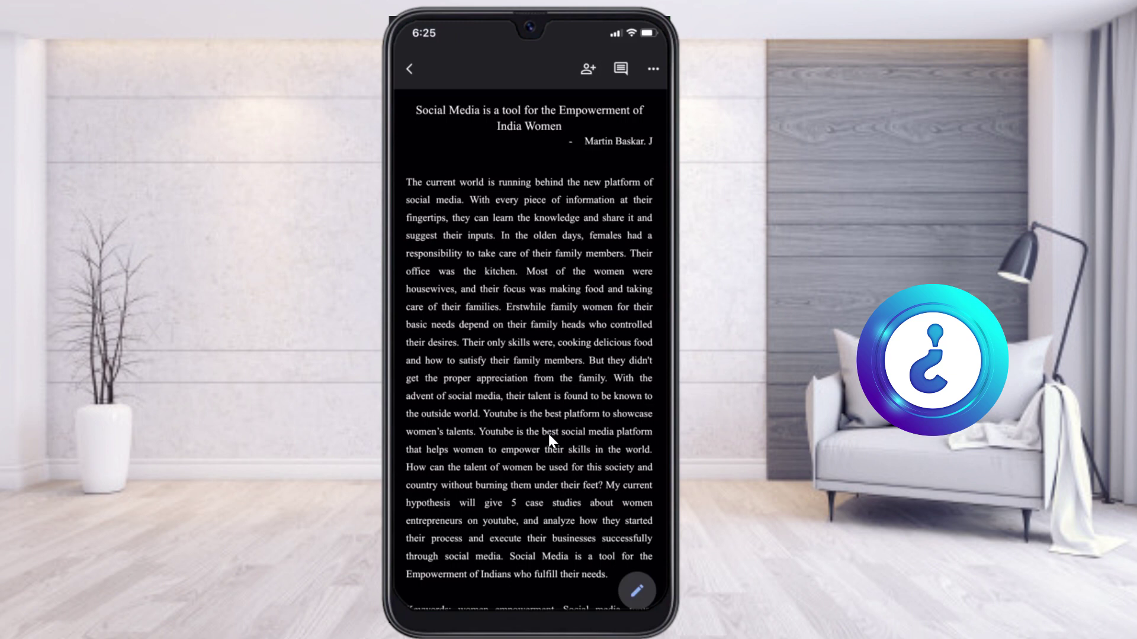
scroll(548, 435, down, 3)
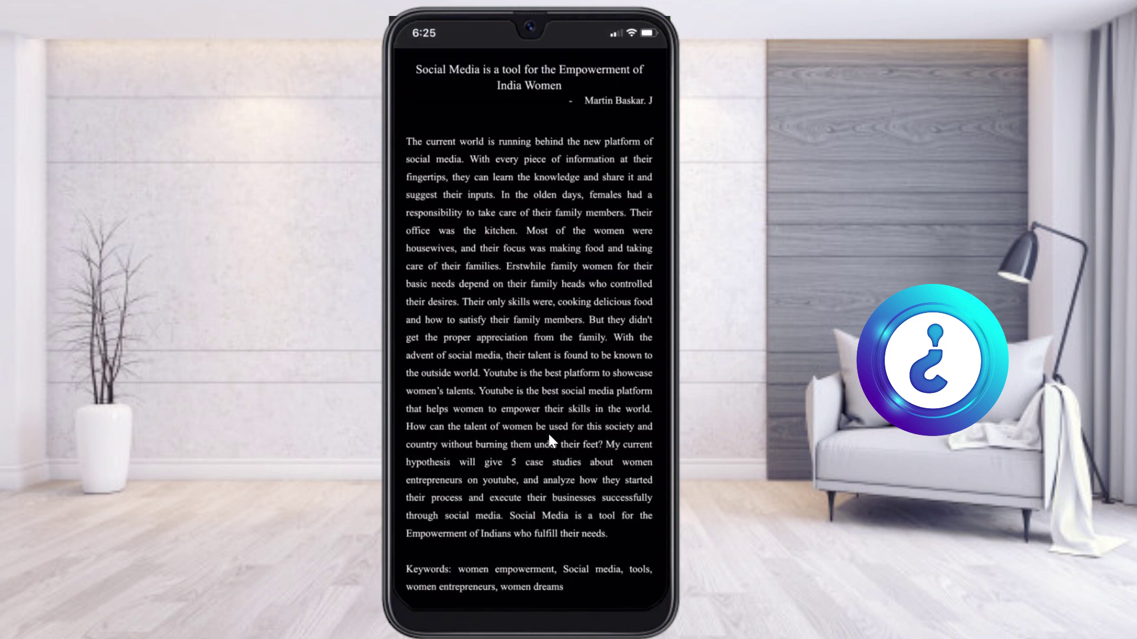
scroll(548, 431, up, 3)
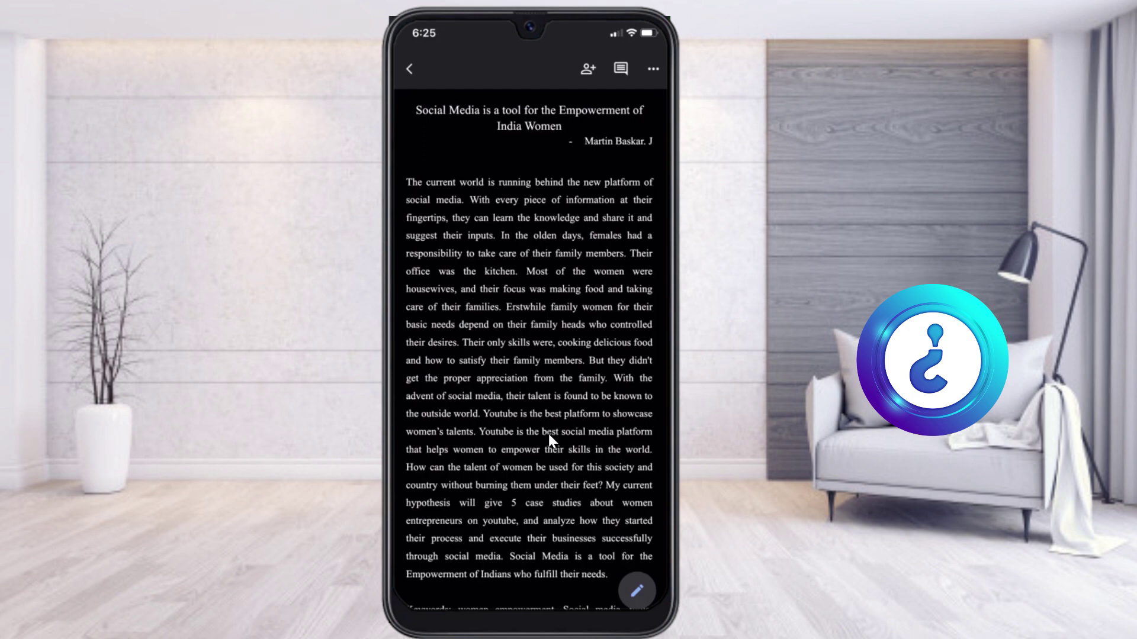
scroll(549, 435, down, 3)
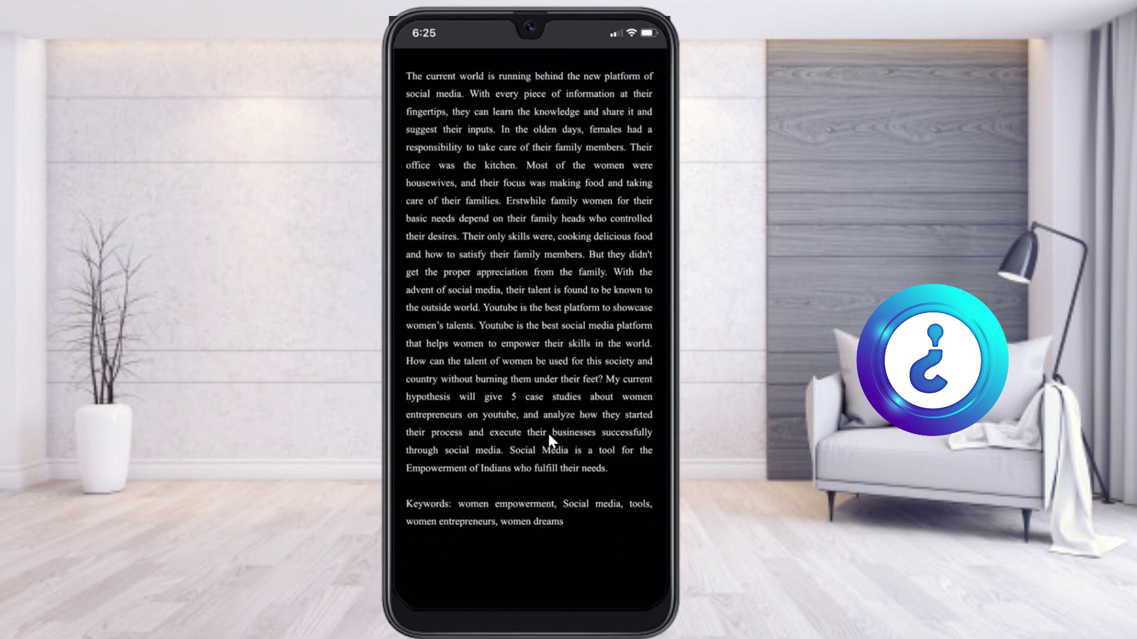
scroll(547, 431, up, 3)
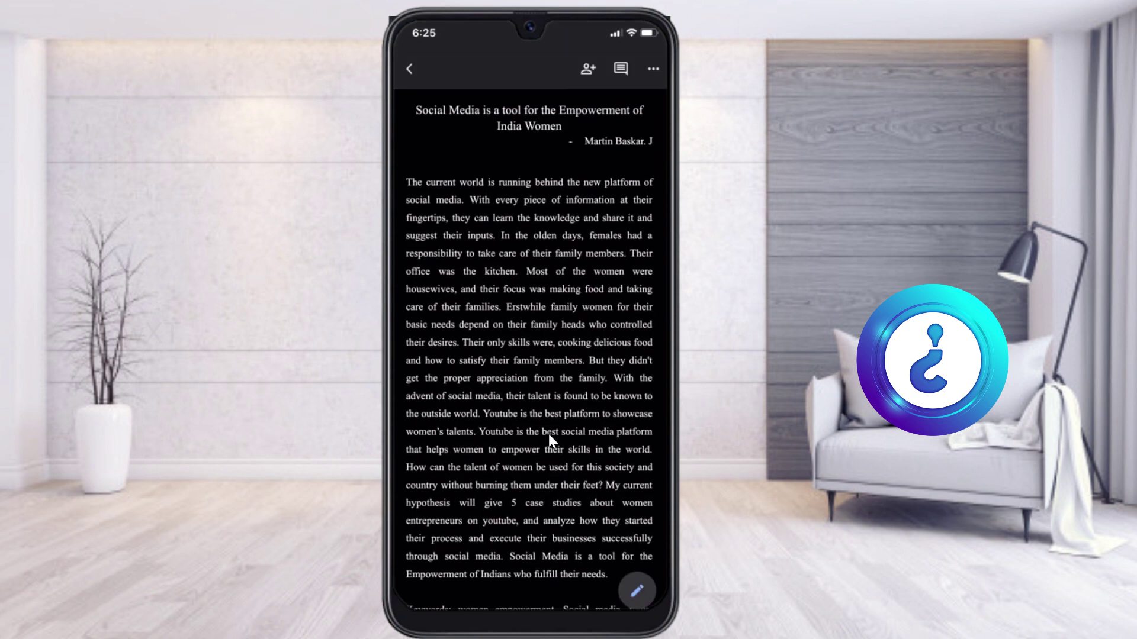
Show the Social Media empowerment essay's word count: 238 words, 1436 characters.
click(643, 71)
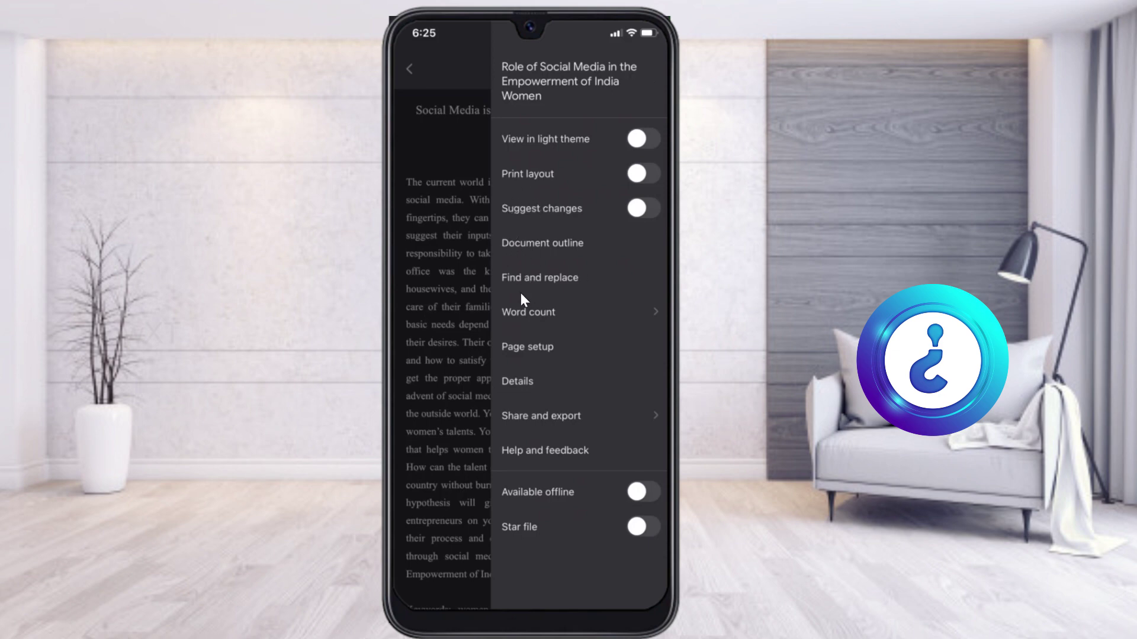
click(551, 312)
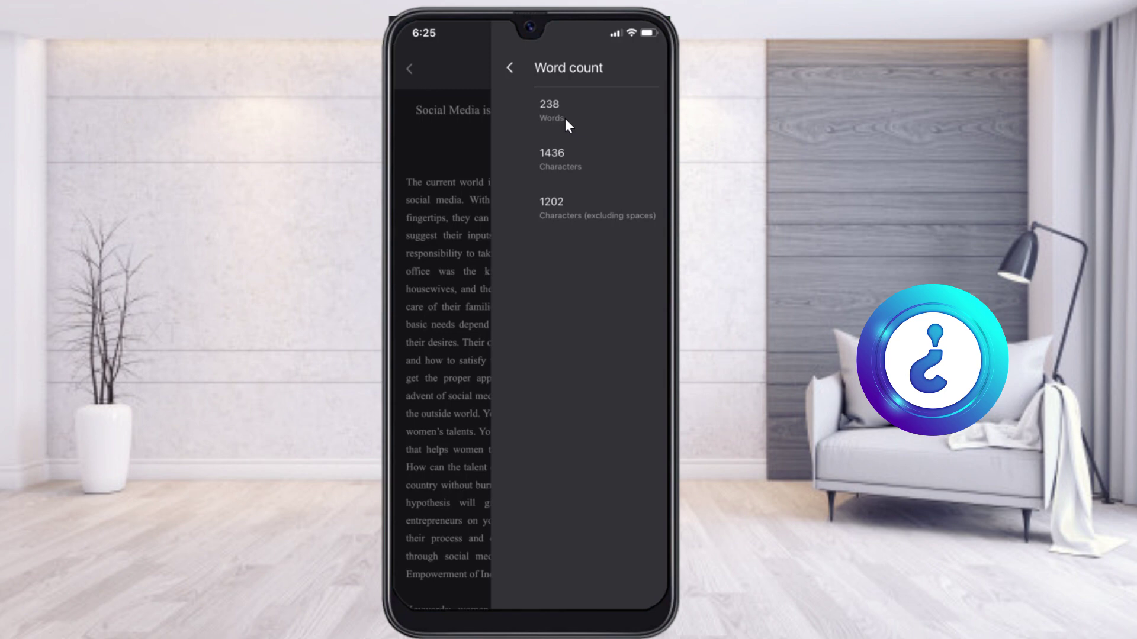
Open the Evolution of Computer Graphics document and view its word count: 321 words, 2003 characters.
key(Escape)
key(Escape)
click(551, 151)
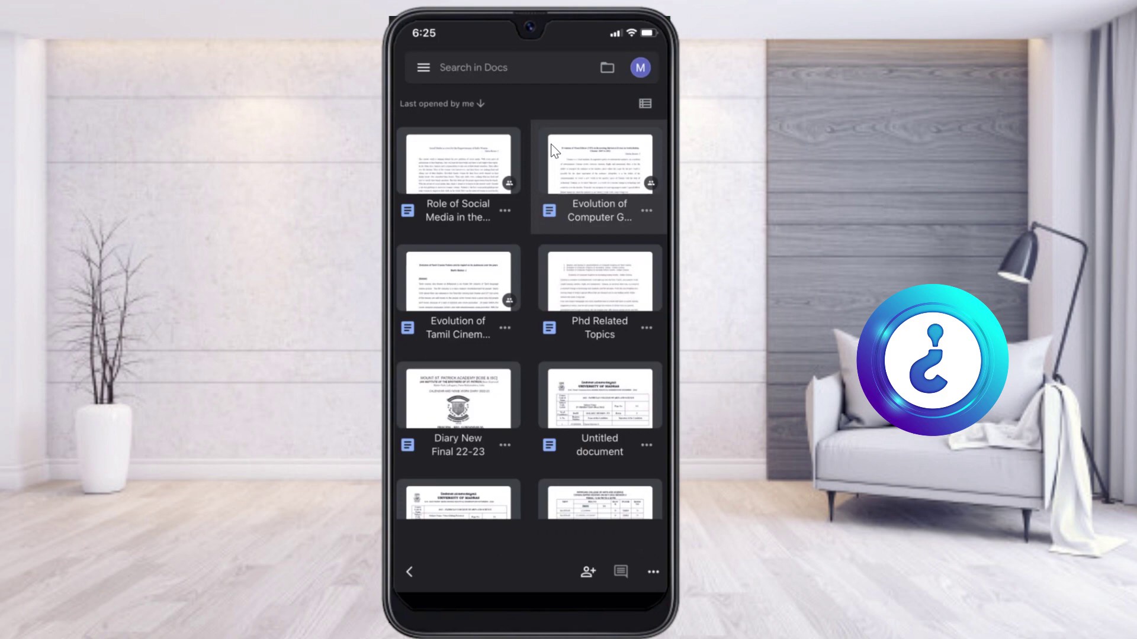
scroll(551, 143, down, 3)
scroll(551, 145, up, 3)
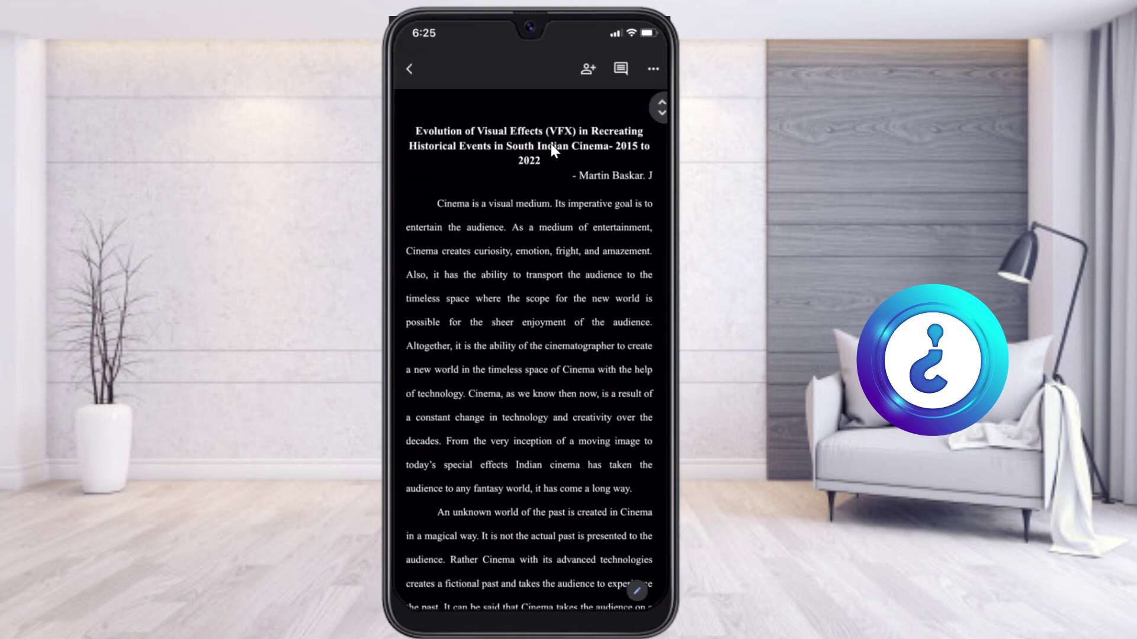
scroll(550, 144, down, 1)
key(Menu)
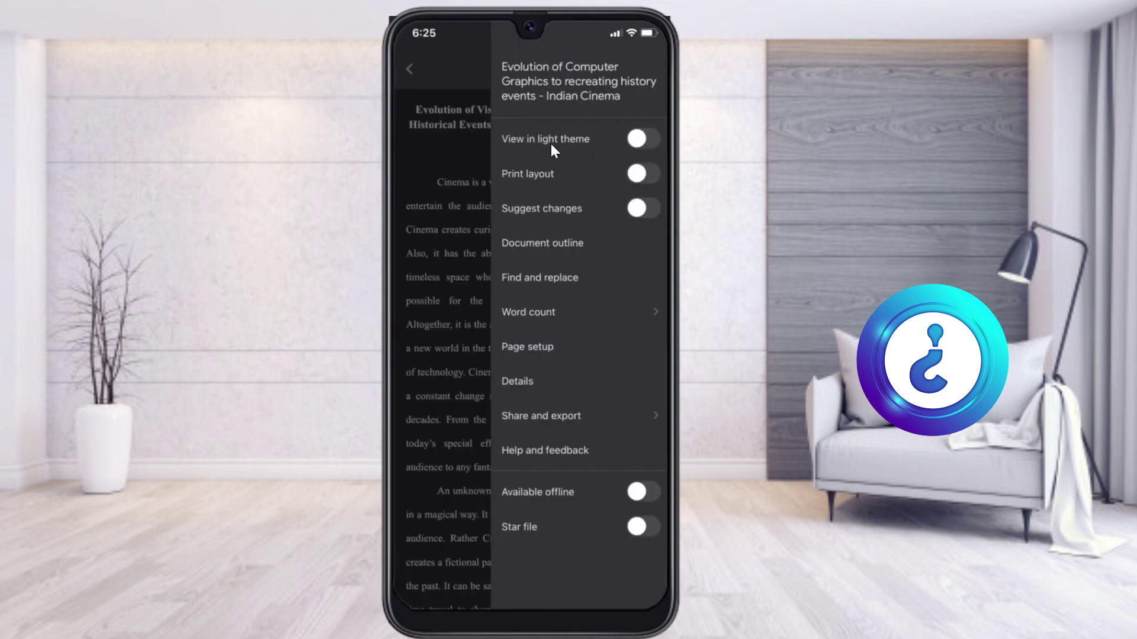
key(ctrl+shift+c)
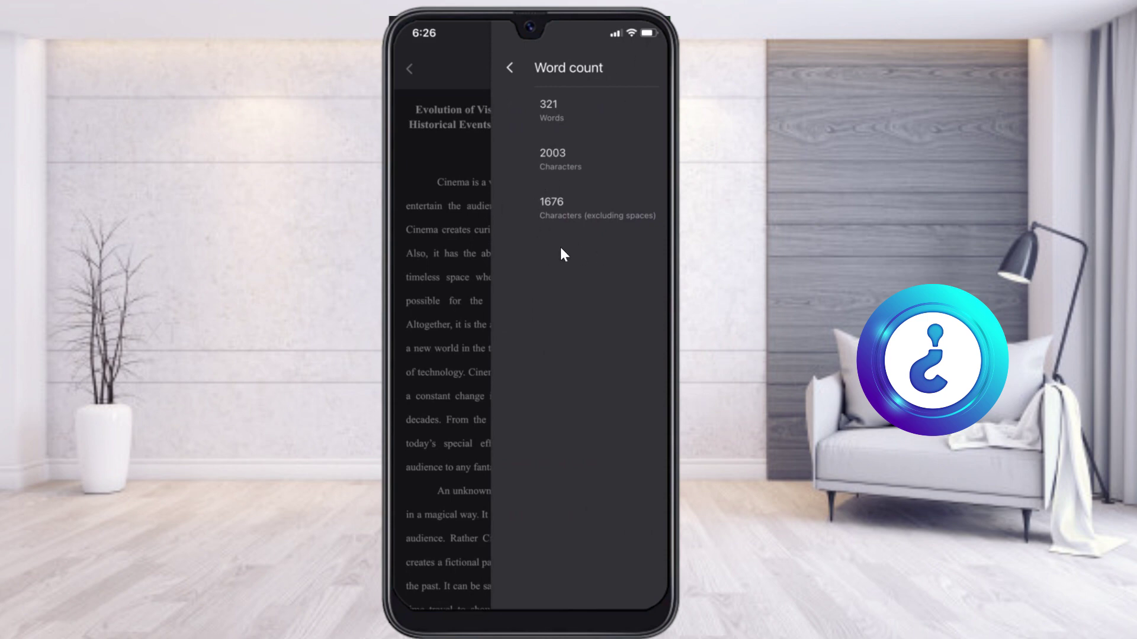
key(Escape)
key(Escape)
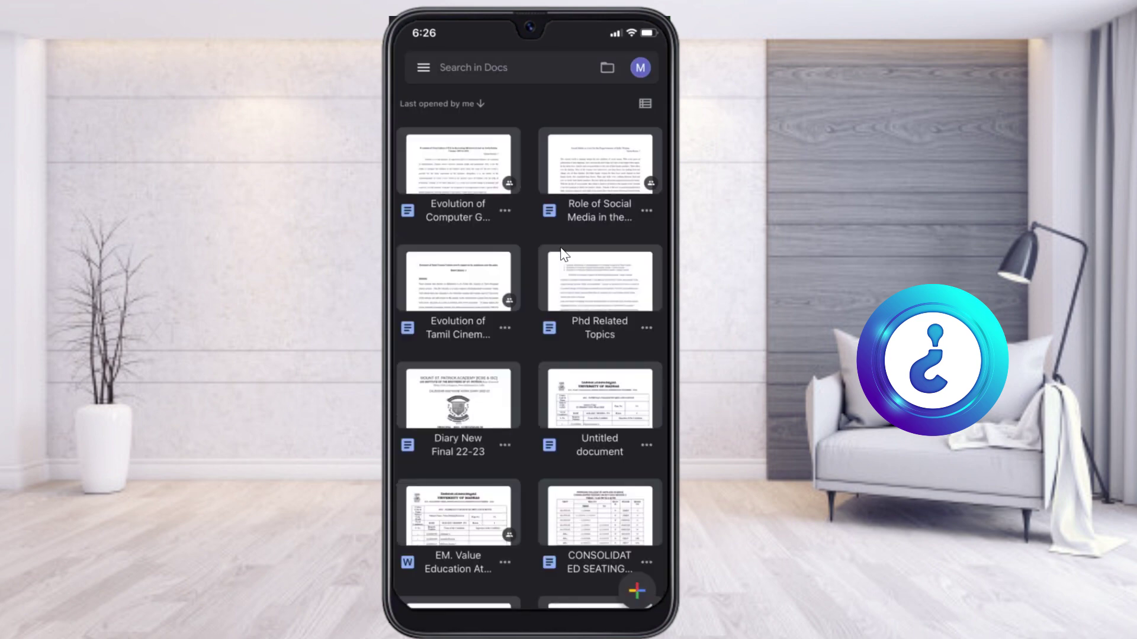
Reopen the Evolution of Computer Graphics document and switch it to light theme.
click(458, 168)
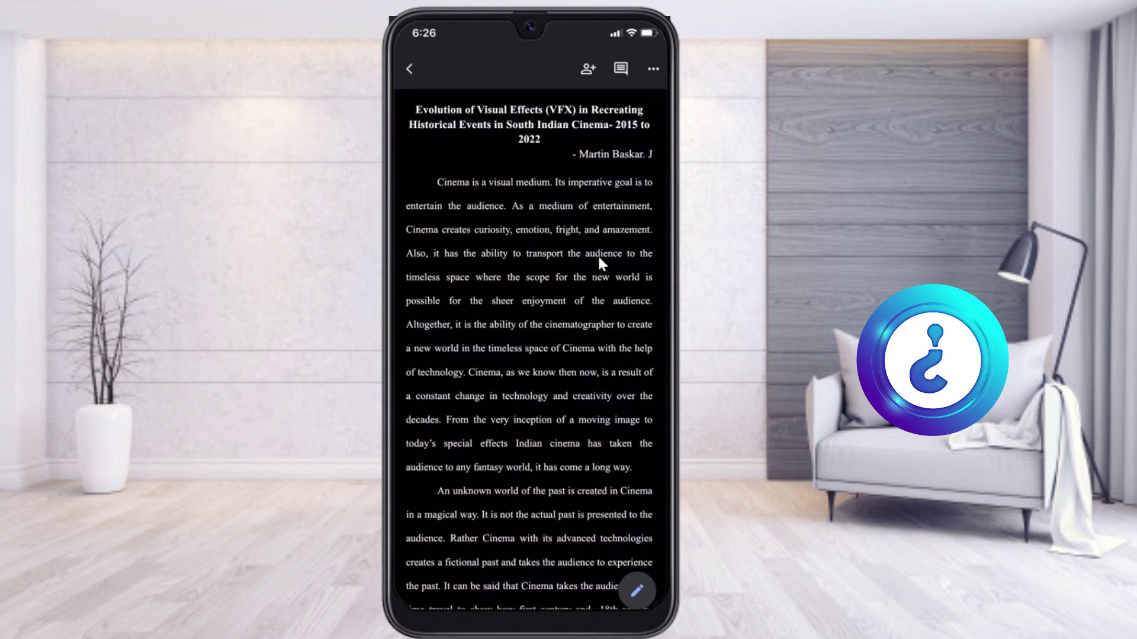
key(Menu)
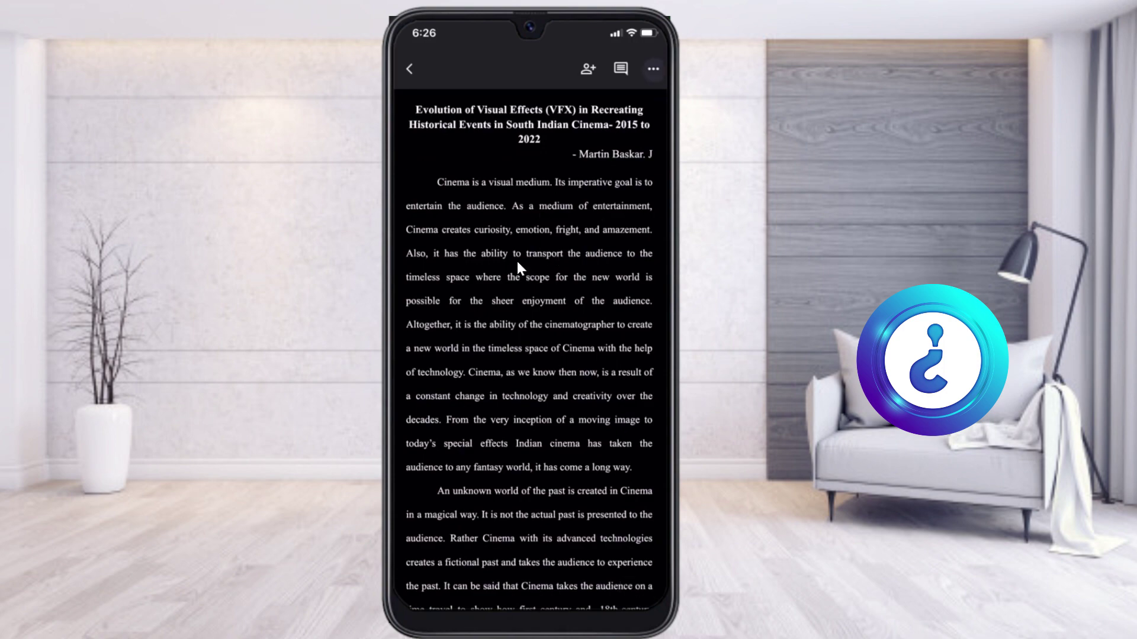
key(Escape)
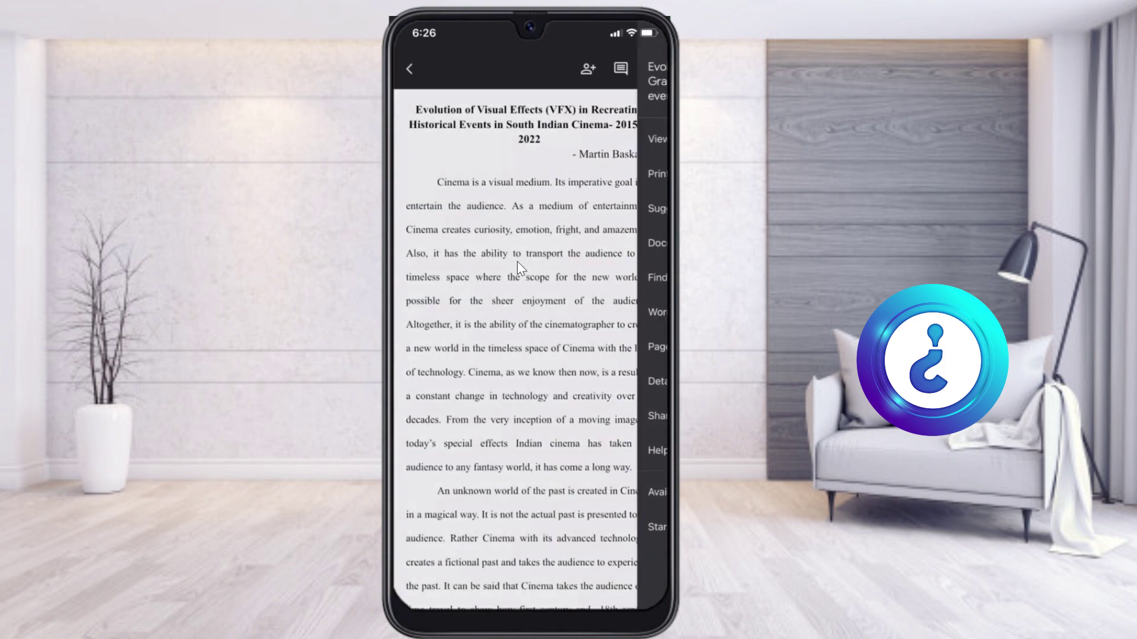
Turn on print layout for the document and confirm it is enabled.
key(Menu)
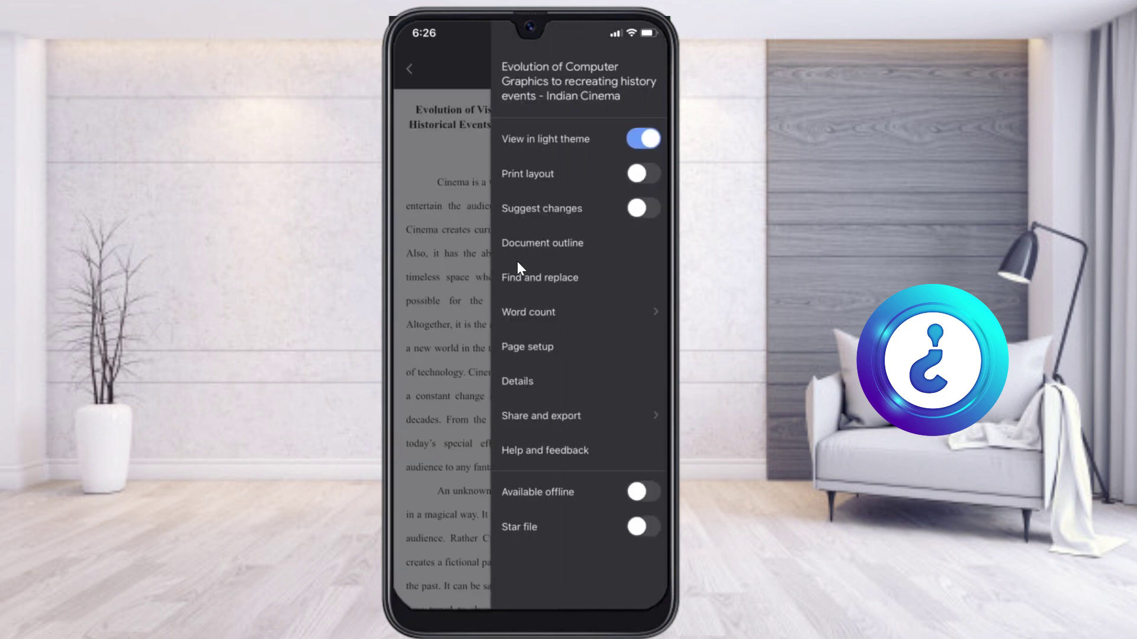
key(Escape)
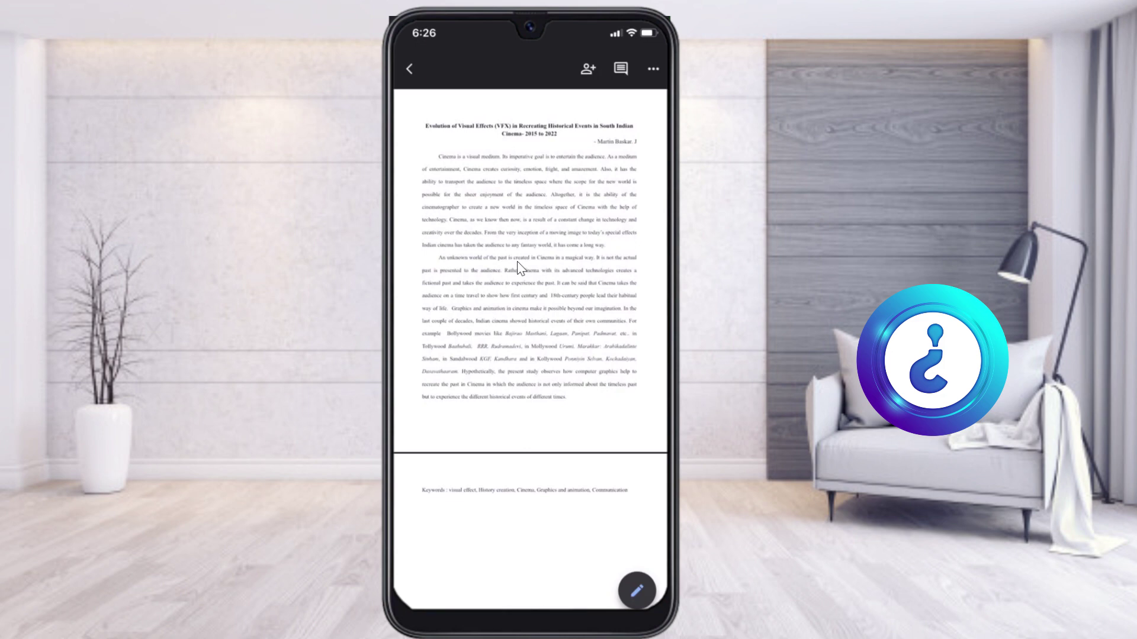
key(Menu)
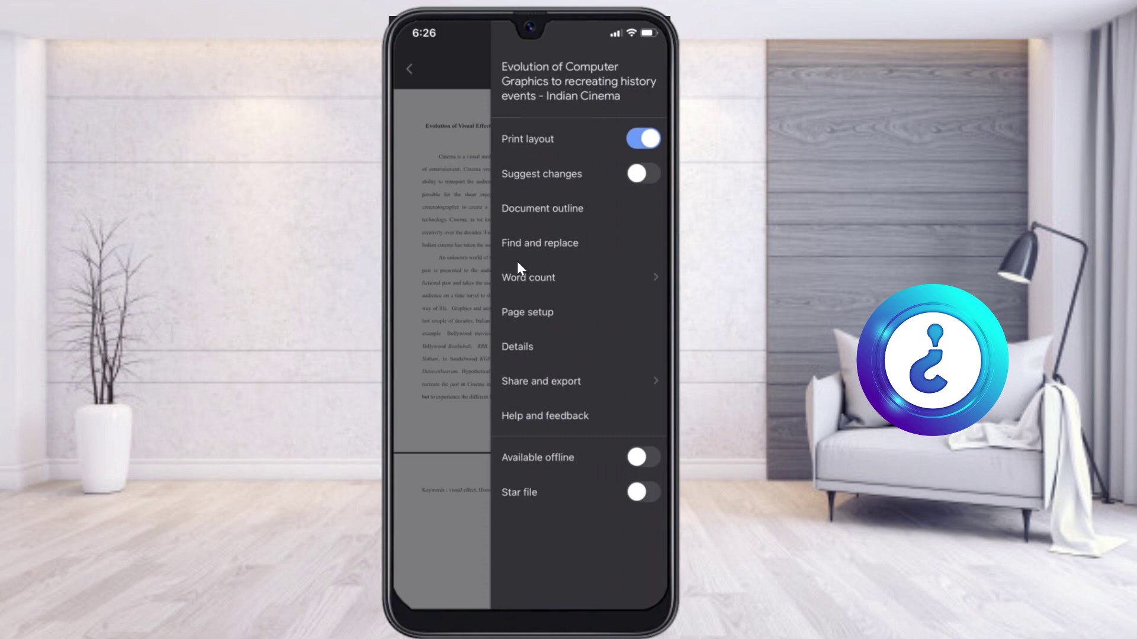
Dismiss the options menu to view the document in print layout.
key(Escape)
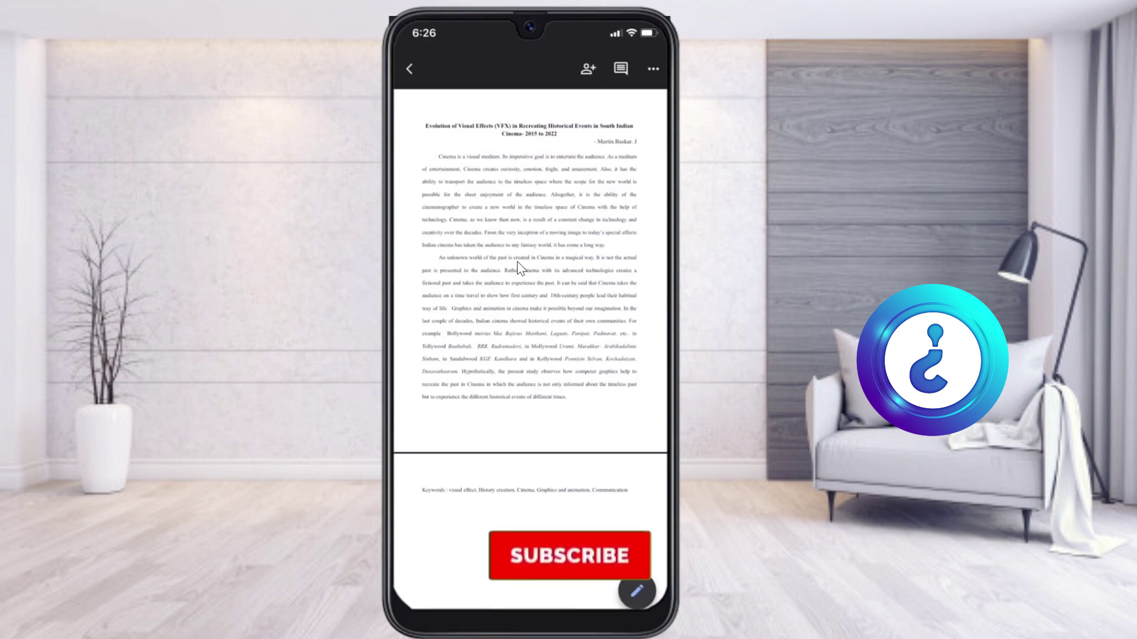